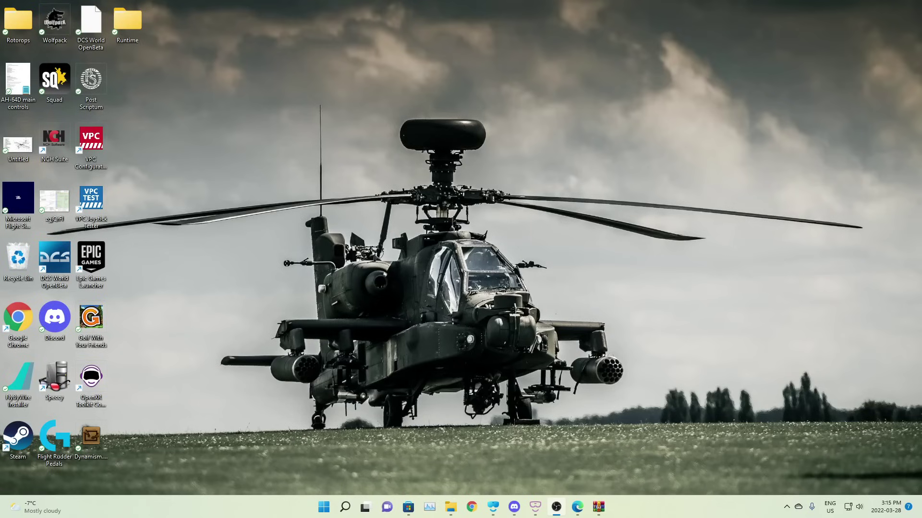
# Switch to the browser with the OpenXR quickstart guide, then move its window up the desktop and enlarge it.
pyautogui.click(577, 506)
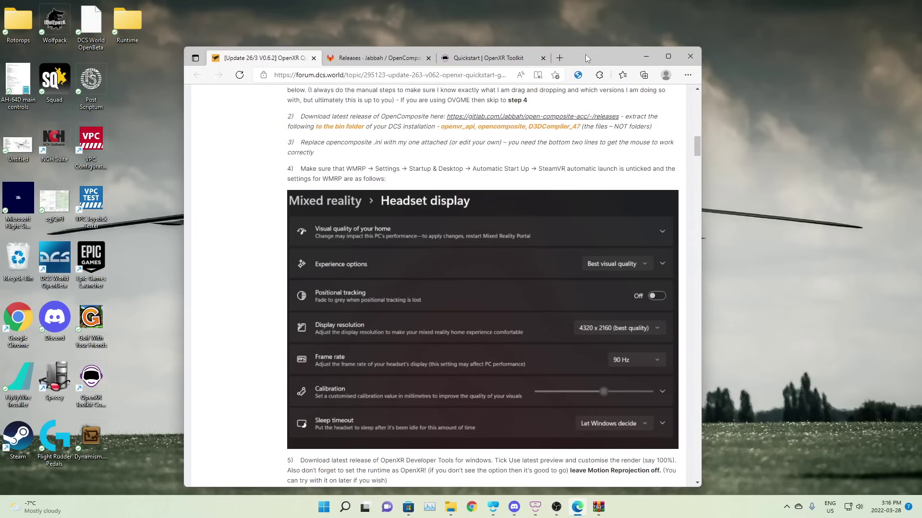
pyautogui.scroll(5, 550, 168)
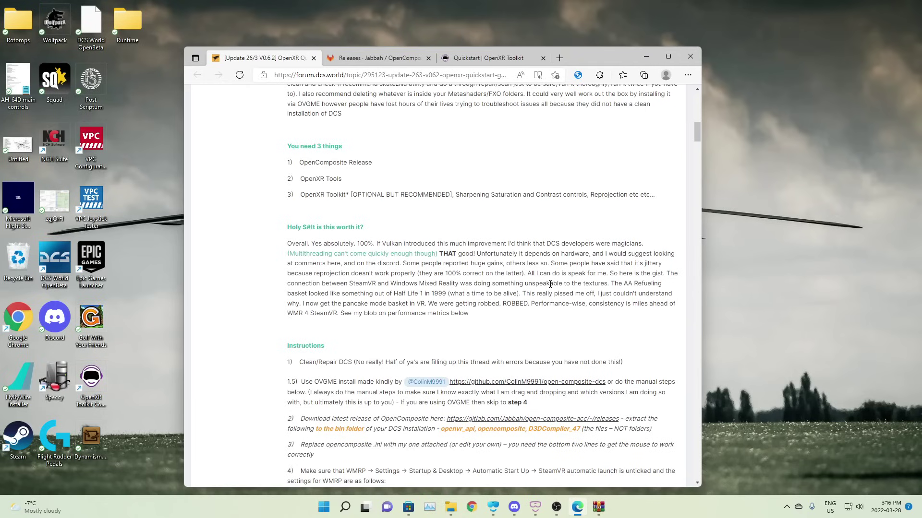
pyautogui.scroll(-2, 399, 304)
pyautogui.scroll(2, 399, 304)
pyautogui.moveTo(592, 56); pyautogui.dragTo(594, 24)
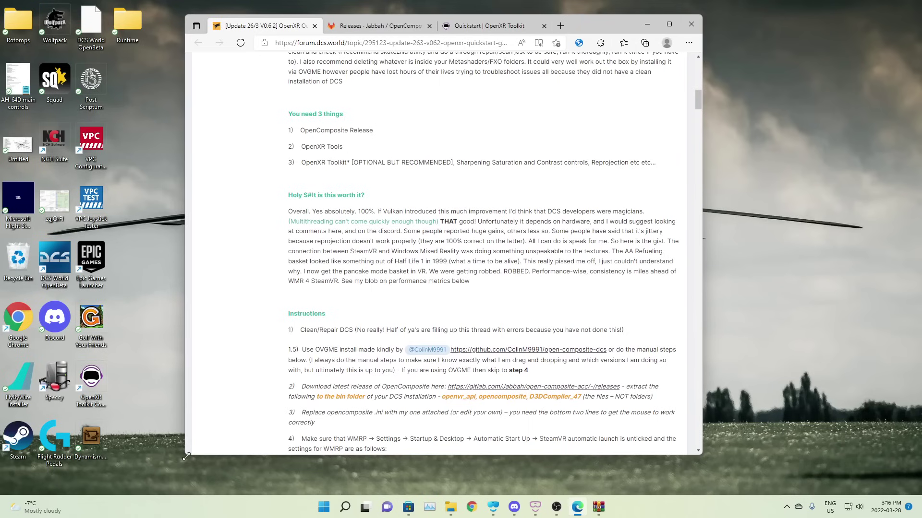
pyautogui.moveTo(186, 457); pyautogui.dragTo(148, 495)
# Read through the guide's background sections down to instruction 1 on cleaning and repairing DCS.
pyautogui.scroll(7, 345, 319)
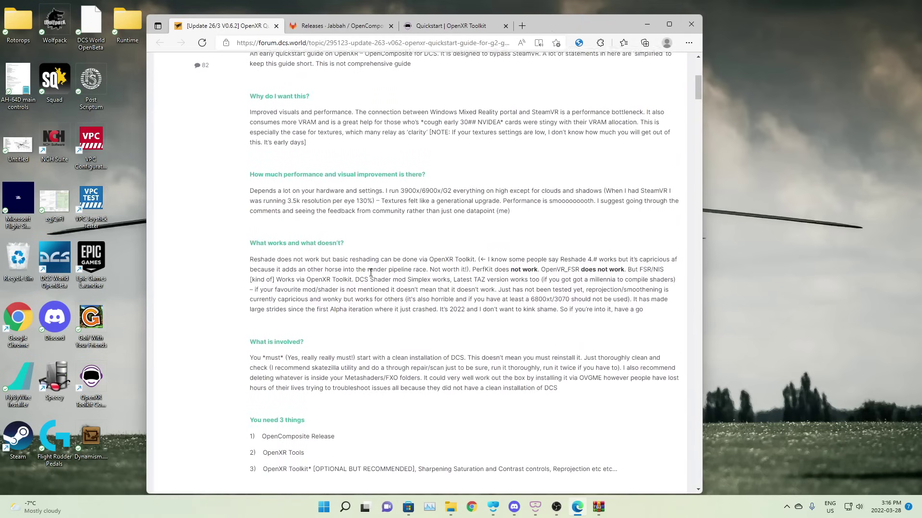
pyautogui.scroll(-3, 350, 288)
pyautogui.scroll(-5, 350, 288)
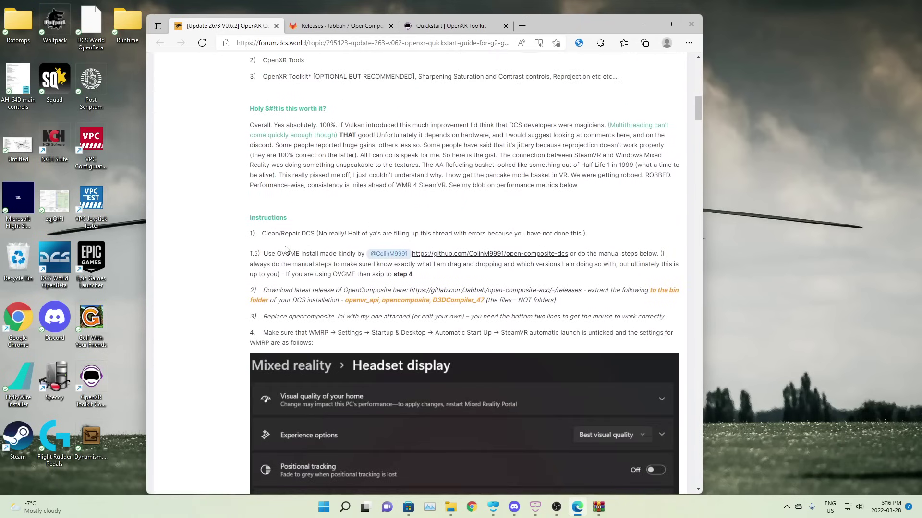
pyautogui.moveTo(264, 235); pyautogui.dragTo(587, 235)
pyautogui.click(396, 227)
# Search the installed apps for "dcs" to locate the Repair DCS World OpenBeta entry, then dismiss the search.
pyautogui.click(322, 506)
pyautogui.write('dcs')
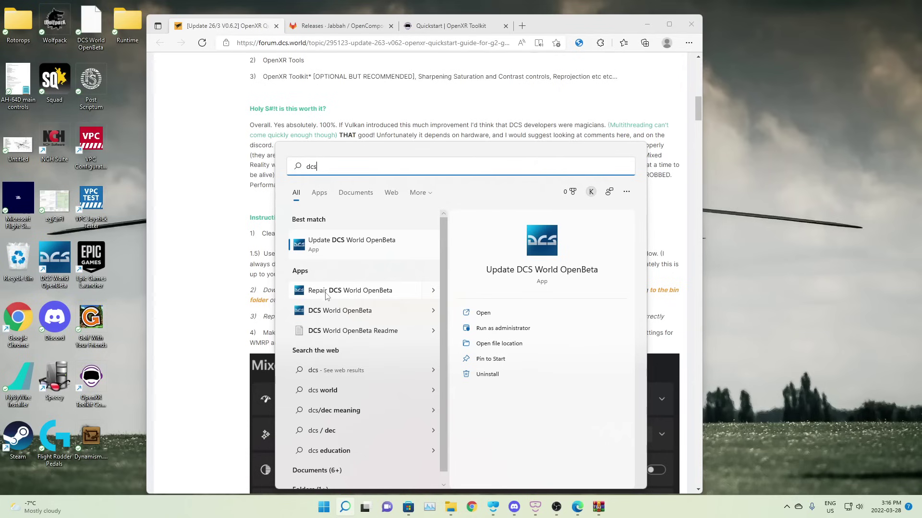
pyautogui.click(231, 288)
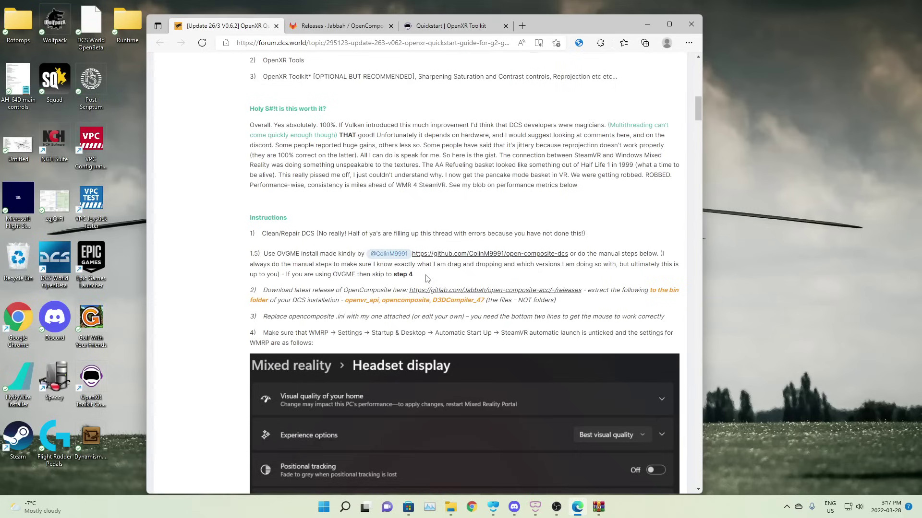
# Read instruction 1.5 on the OVGME install, then bring up the OpenCompositeACC releases page on GitLab.
pyautogui.moveTo(427, 277); pyautogui.dragTo(269, 254)
pyautogui.click(294, 255)
pyautogui.click(342, 27)
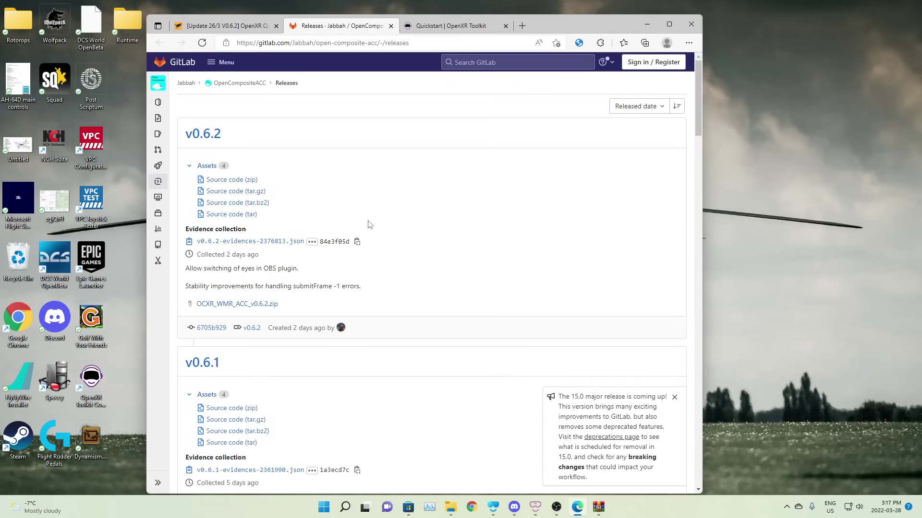
# Switch to WinRAR and look at the contents of the OCXR_WMR_ACC_v0.6.2.zip archive, then clear it off the releases page.
pyautogui.click(596, 507)
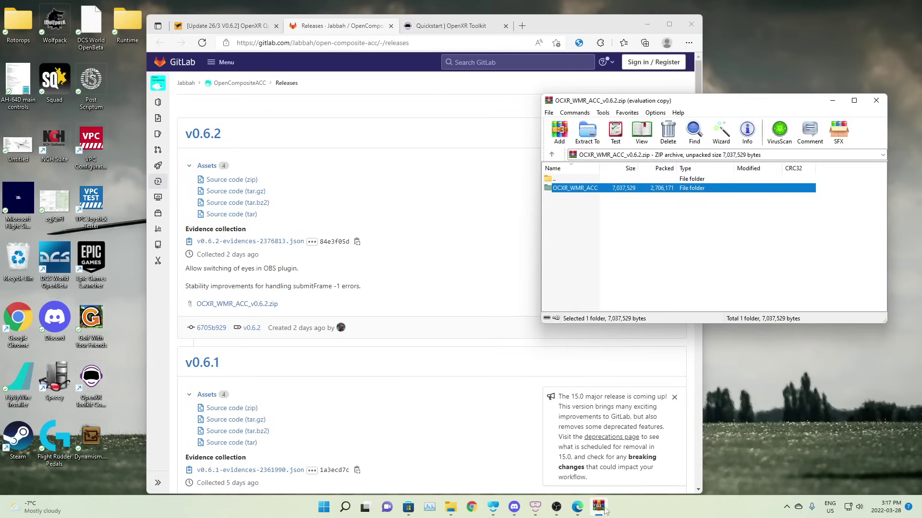
pyautogui.moveTo(600, 105); pyautogui.dragTo(529, 114)
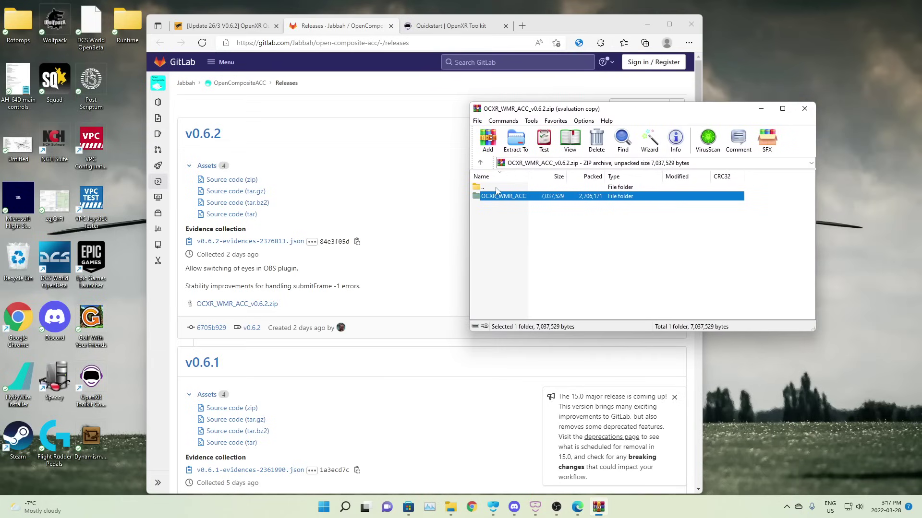
pyautogui.doubleClick(497, 188)
pyautogui.doubleClick(490, 316)
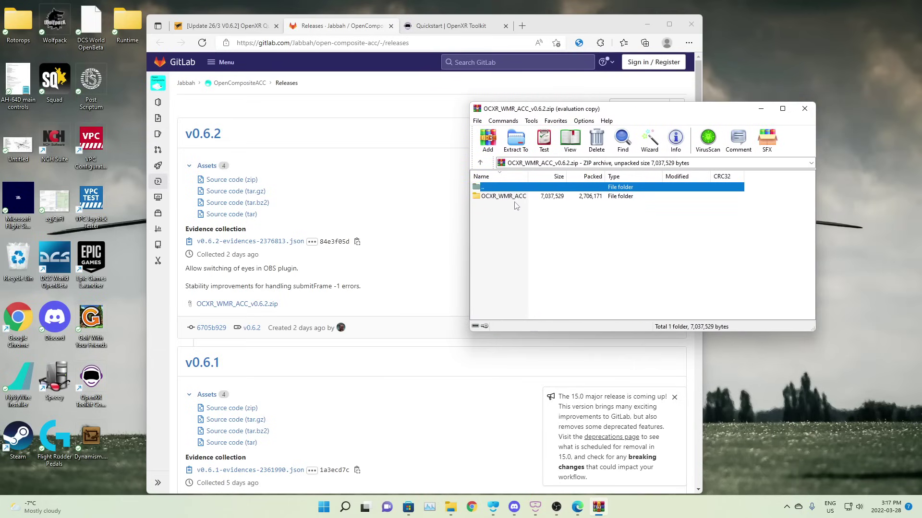
pyautogui.moveTo(546, 109); pyautogui.dragTo(601, 138)
pyautogui.click(815, 137)
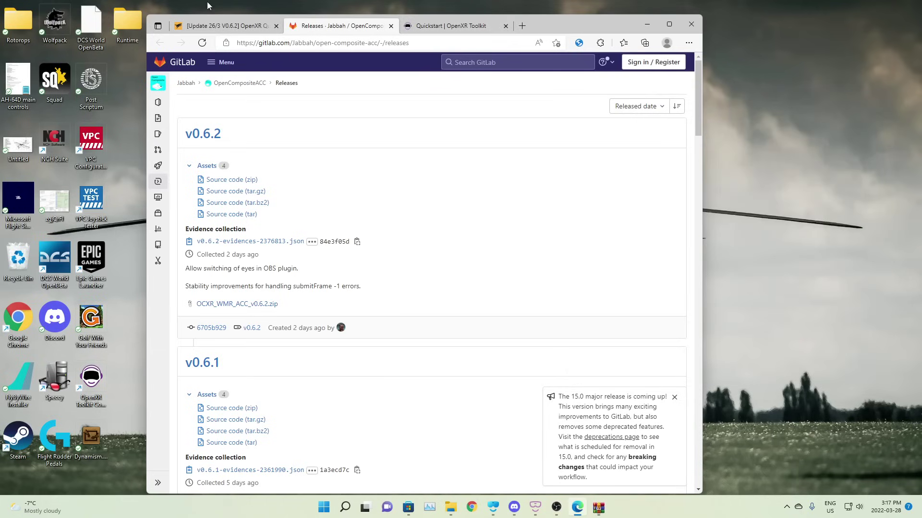
# Check instruction 3 in the forum guide, then look in the Program Files folder on Local Disk (C:) in File Explorer.
pyautogui.click(225, 25)
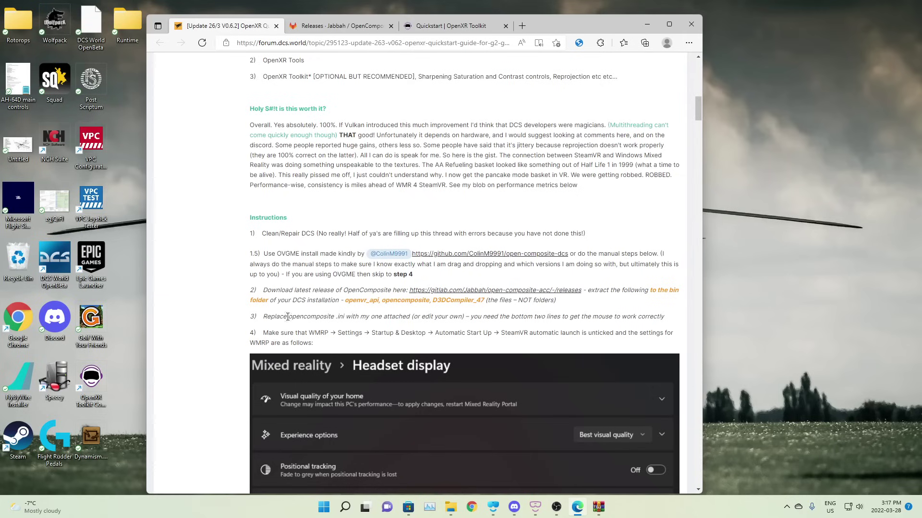
pyautogui.scroll(-1, 283, 331)
pyautogui.click(449, 507)
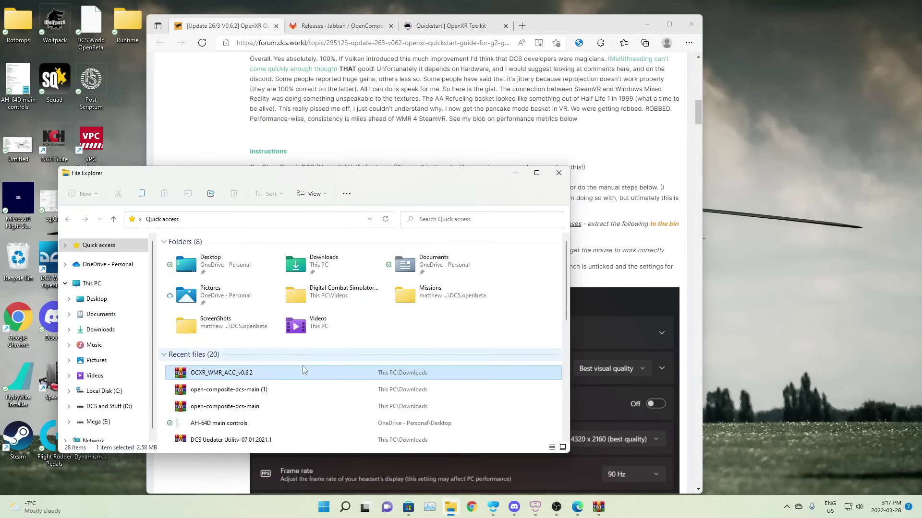
pyautogui.moveTo(346, 179); pyautogui.dragTo(299, 116)
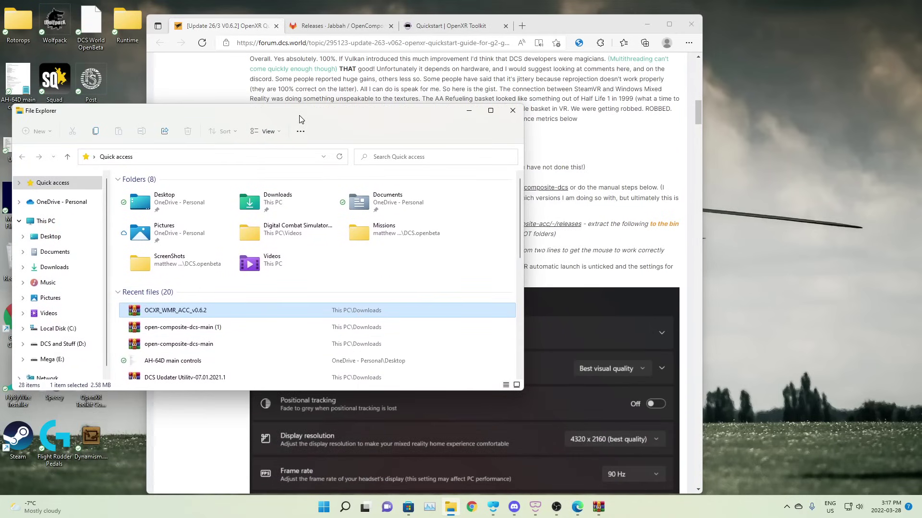
pyautogui.click(67, 336)
pyautogui.doubleClick(173, 224)
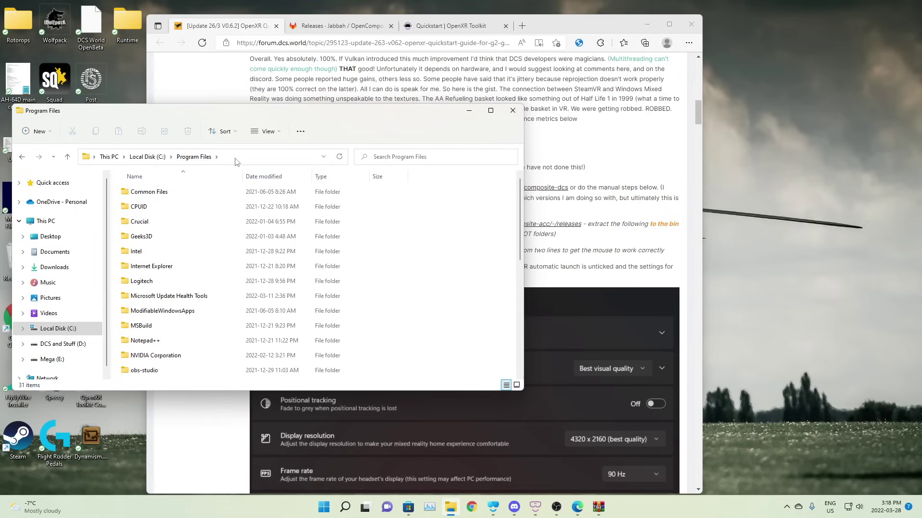
# Open the bin folder of DCS World OpenBeta on the DCS and Stuff (D:) drive.
pyautogui.click(60, 344)
pyautogui.doubleClick(171, 192)
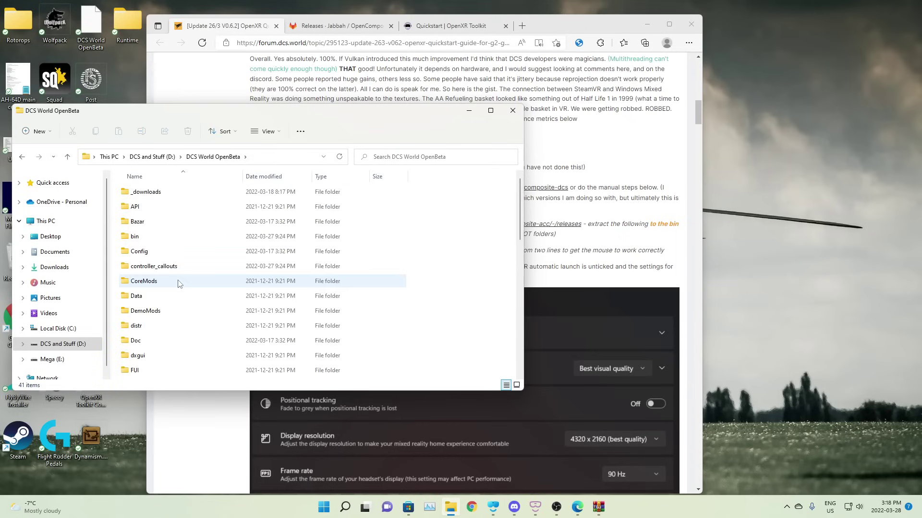
pyautogui.doubleClick(168, 237)
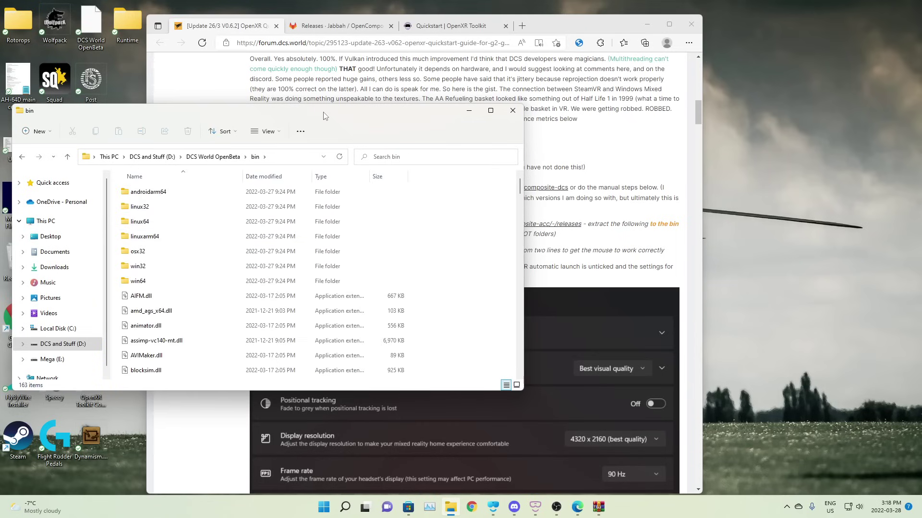
# Place the bin folder side by side with the OCXR_WMR_ACC archive and point out its openvr_api, opencomposite and D3DCompiler_47 files.
pyautogui.moveTo(324, 113); pyautogui.dragTo(1, 81)
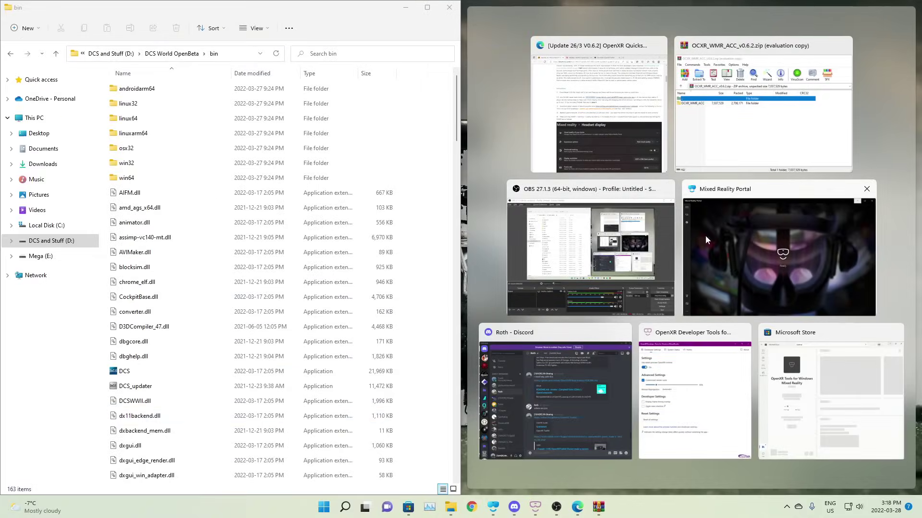
pyautogui.click(780, 148)
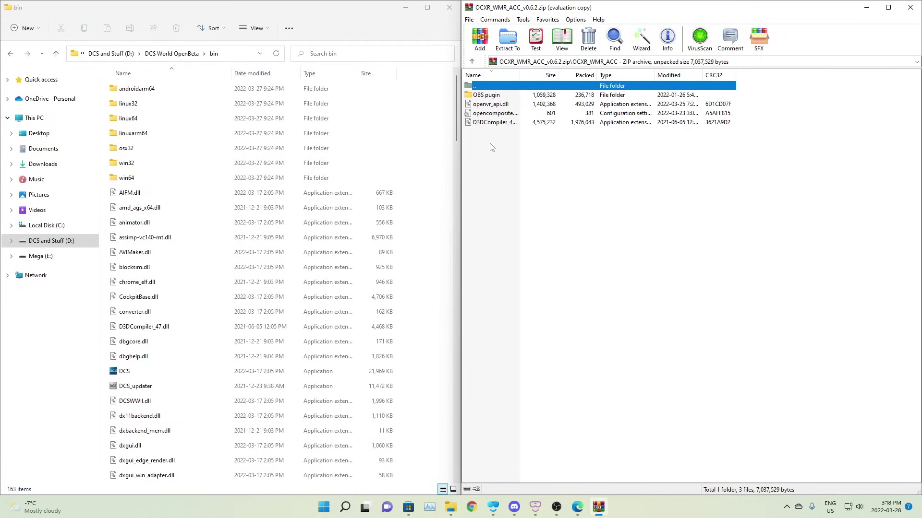
pyautogui.moveTo(492, 147); pyautogui.dragTo(477, 102)
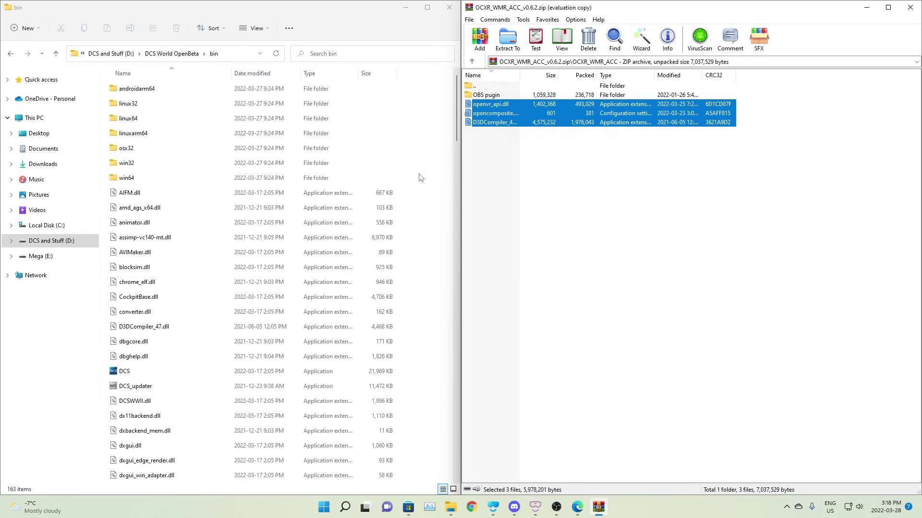
pyautogui.click(484, 138)
pyautogui.click(488, 104)
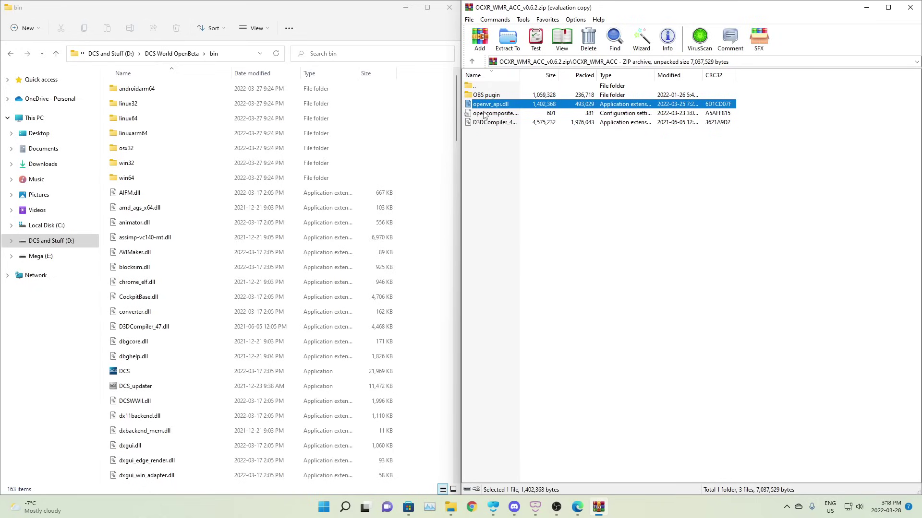
# Take the bin folder and archive windows out of the side-by-side layout and clear them away from the guide.
pyautogui.moveTo(253, 1); pyautogui.dragTo(253, 16)
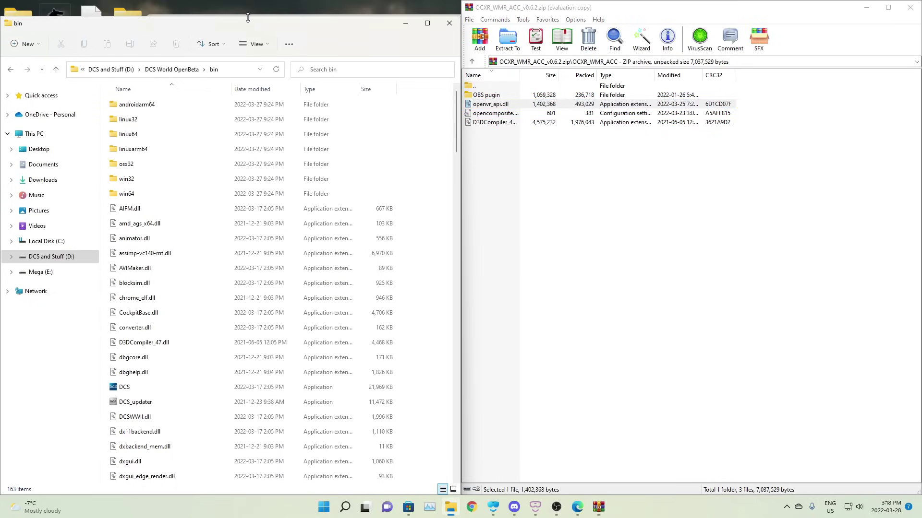
pyautogui.click(404, 24)
pyautogui.moveTo(600, 8); pyautogui.dragTo(406, 7)
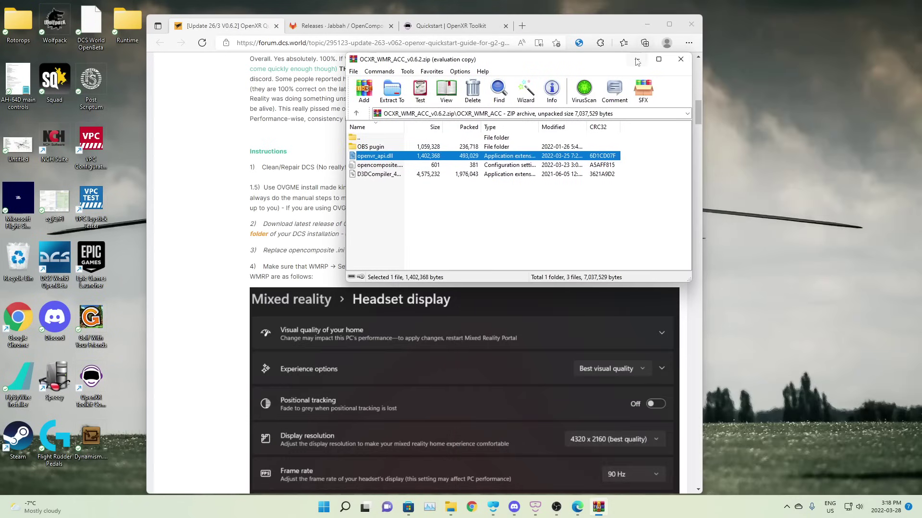
pyautogui.click(365, 269)
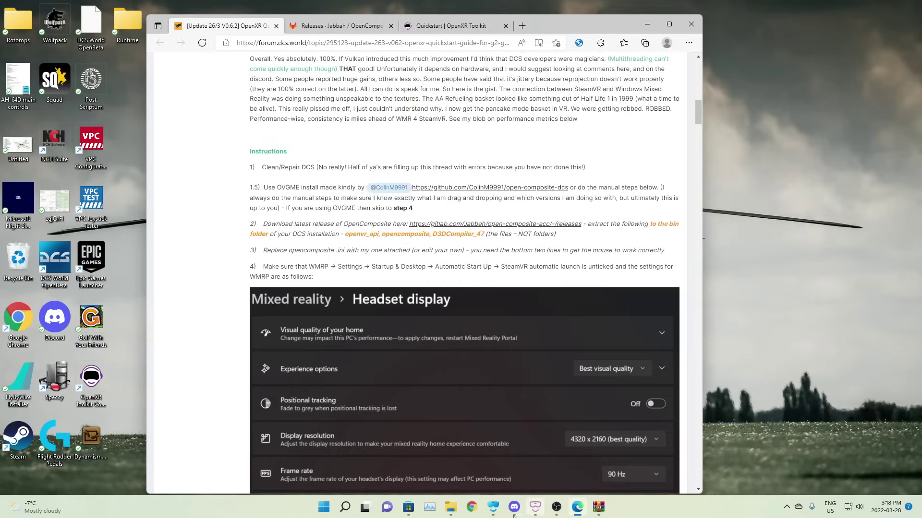
# Switch to Mixed Reality Portal and open the Windows Mixed reality settings from it.
pyautogui.click(493, 509)
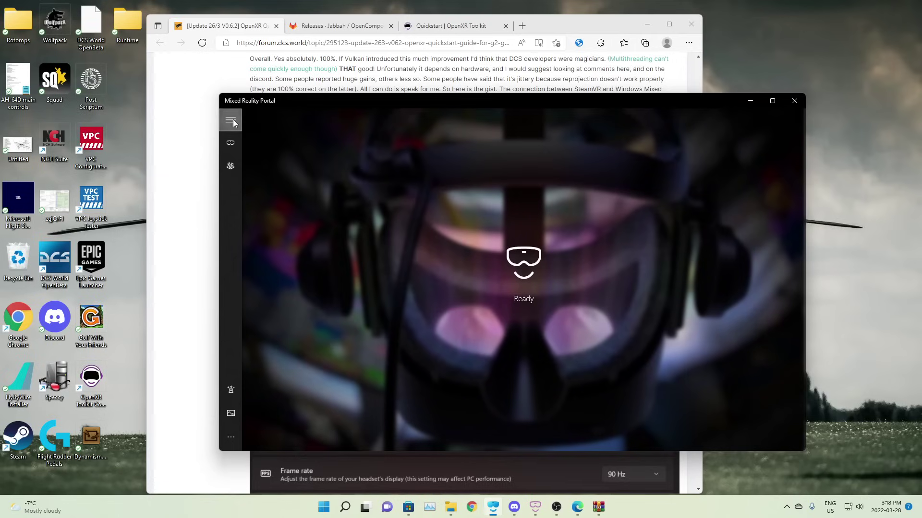
pyautogui.click(230, 125)
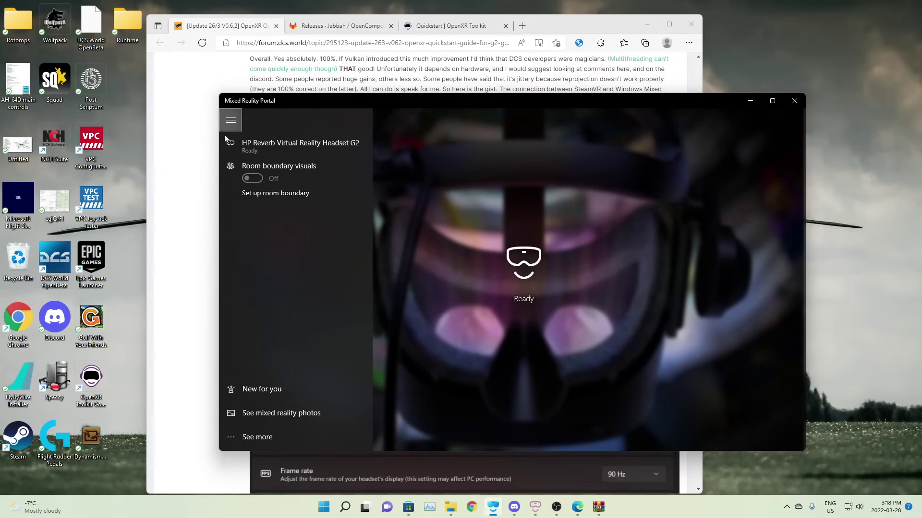
pyautogui.click(236, 438)
pyautogui.click(258, 407)
pyautogui.click(235, 437)
pyautogui.click(235, 437)
pyautogui.click(246, 411)
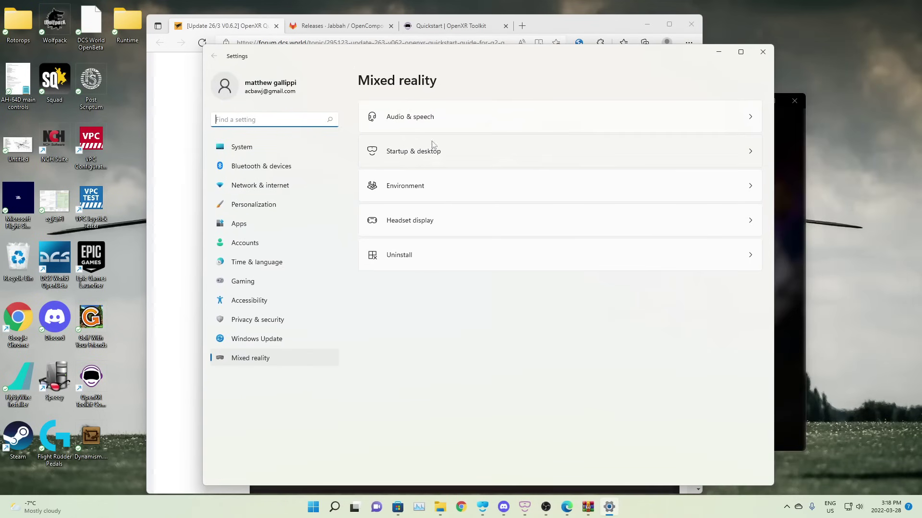
# Check the SteamVR launch option under Automatic startup in Startup & desktop, then put away the settings and Mixed Reality Portal.
pyautogui.click(424, 154)
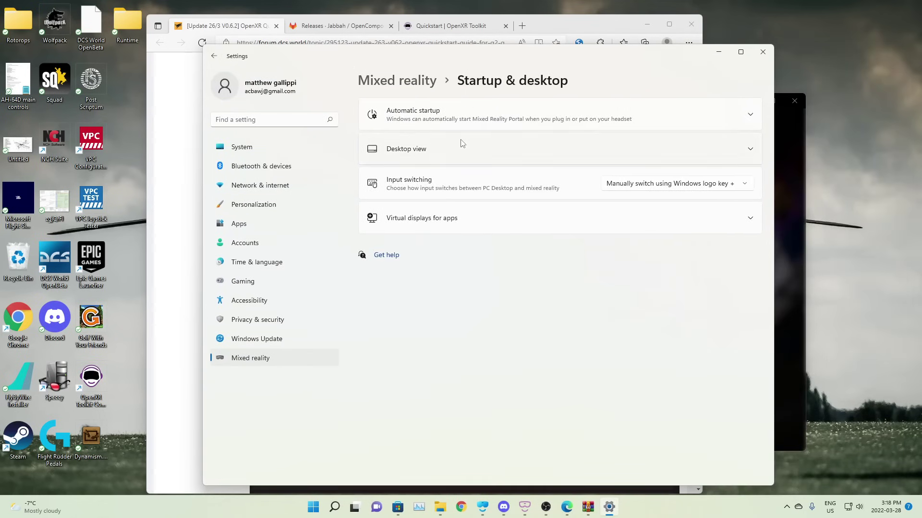
pyautogui.click(406, 117)
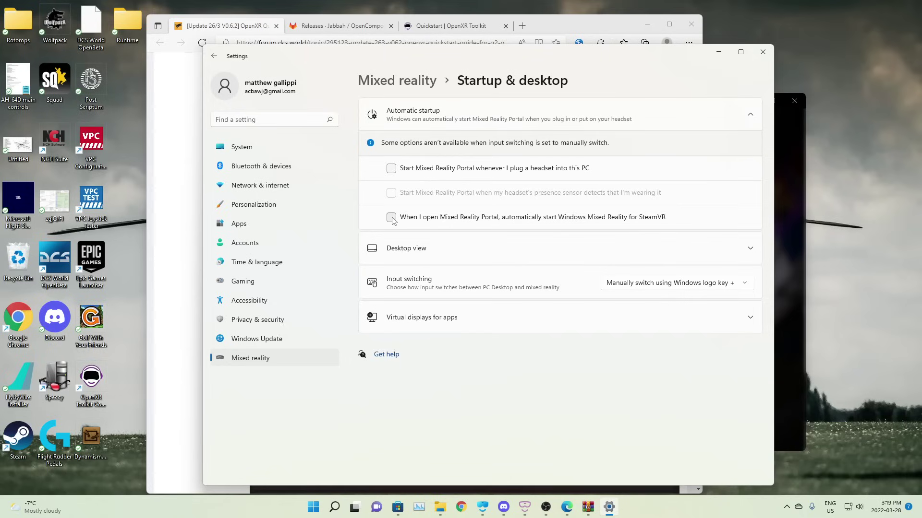
pyautogui.click(617, 115)
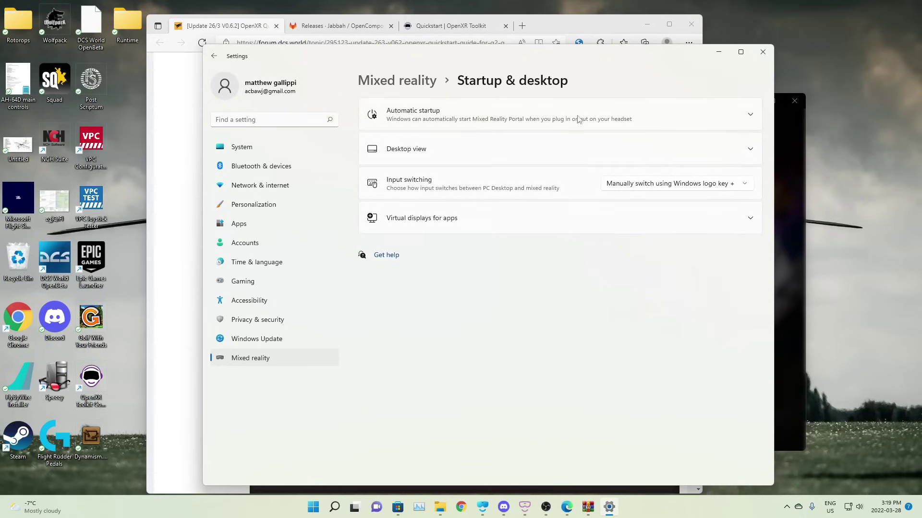
pyautogui.click(764, 56)
pyautogui.click(752, 105)
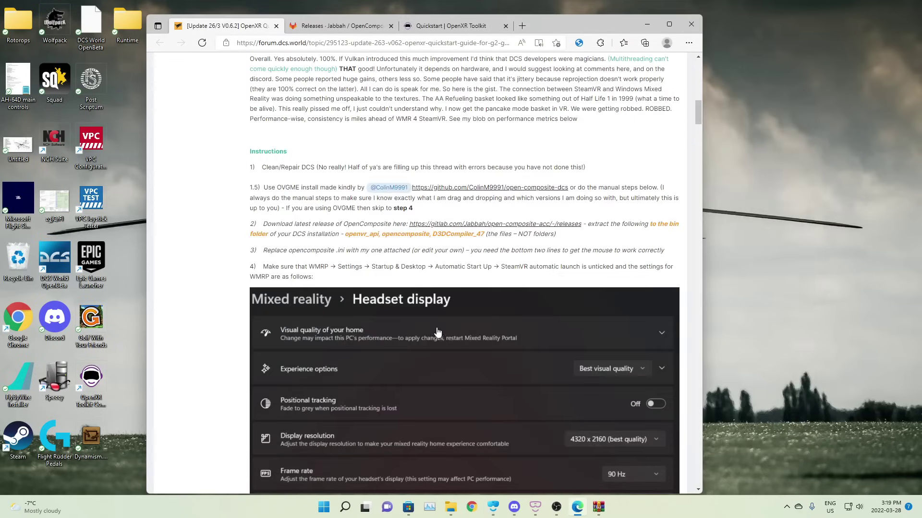
# Find instruction 5 on OpenXR Developer Tools in the guide and bring up OpenXR Tools for Windows Mixed Reality in Microsoft Store.
pyautogui.scroll(-2, 241, 329)
pyautogui.scroll(-7, 240, 328)
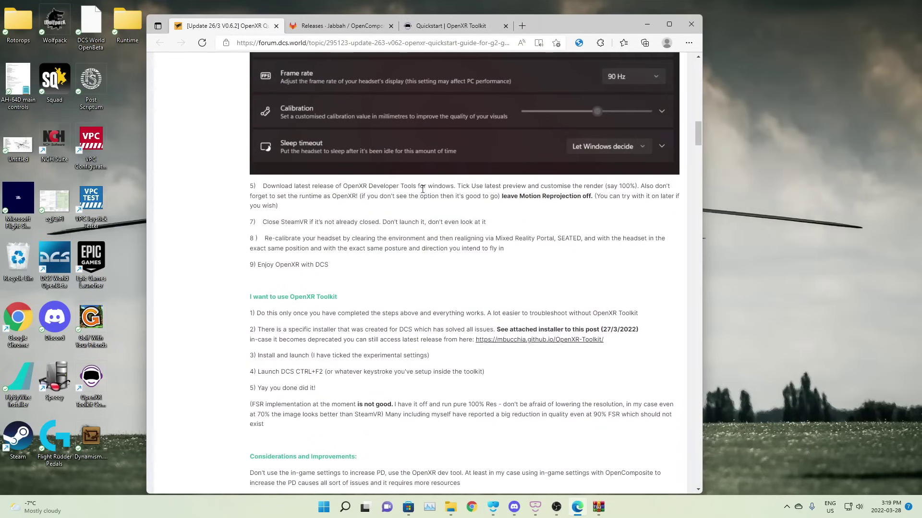
pyautogui.moveTo(455, 186); pyautogui.dragTo(330, 186)
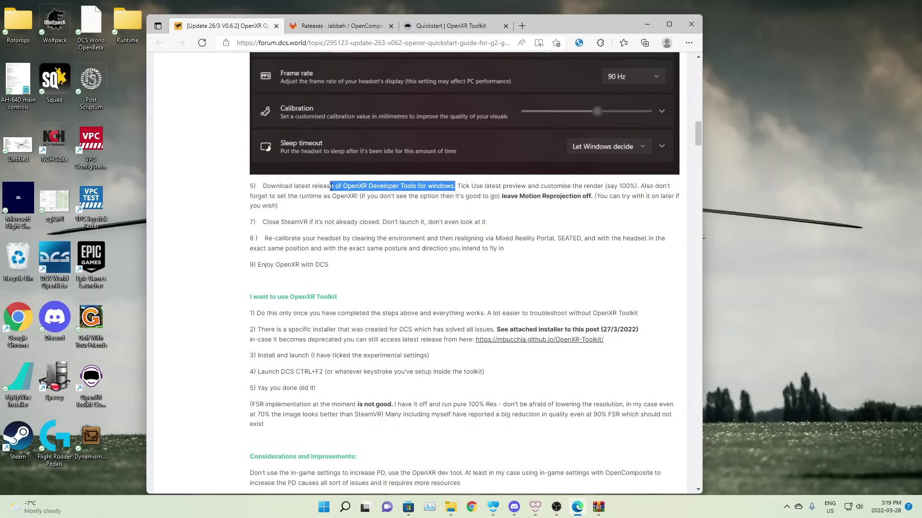
pyautogui.click(323, 507)
pyautogui.click(345, 225)
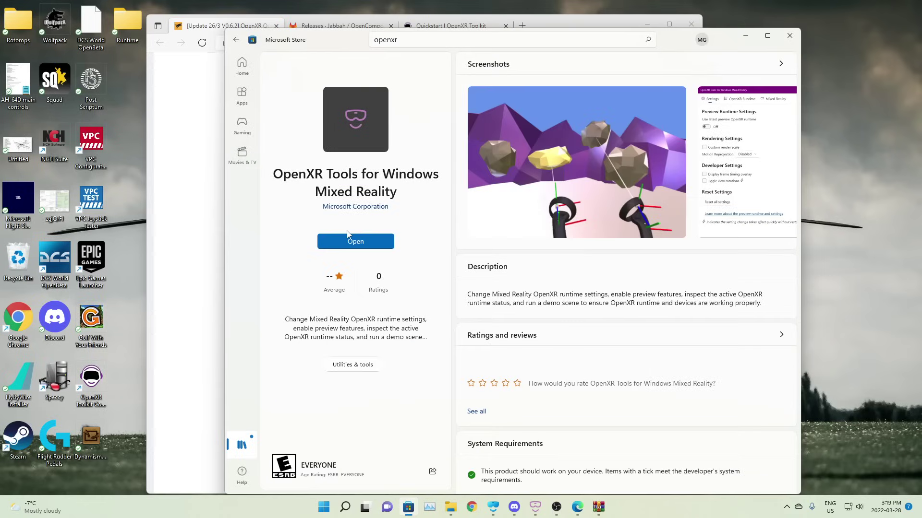
# Launch OpenXR Tools for Windows Mixed Reality from its store page and reposition its window.
pyautogui.click(388, 41)
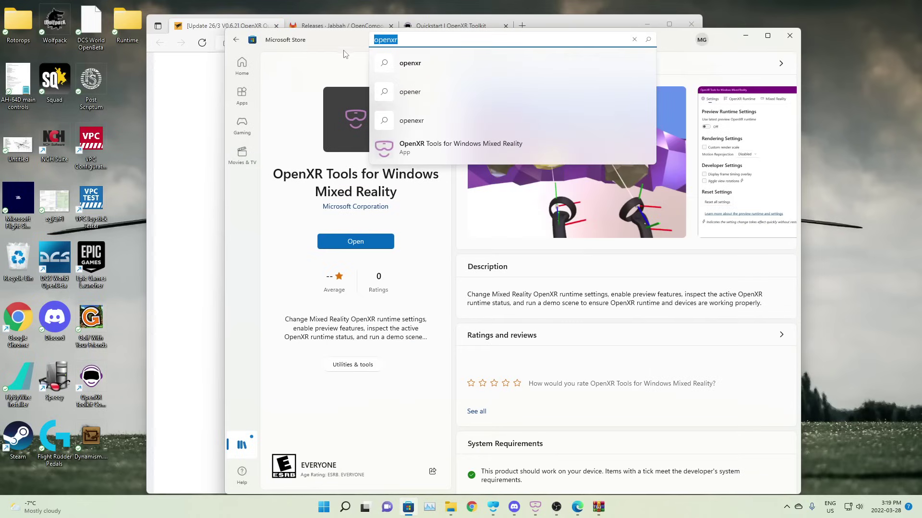
pyautogui.click(335, 61)
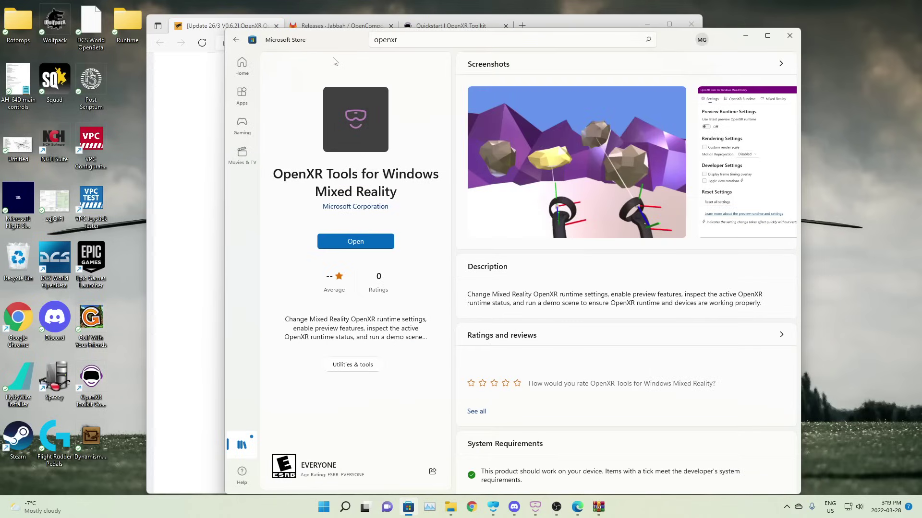
pyautogui.moveTo(397, 193); pyautogui.dragTo(277, 170)
pyautogui.click(425, 212)
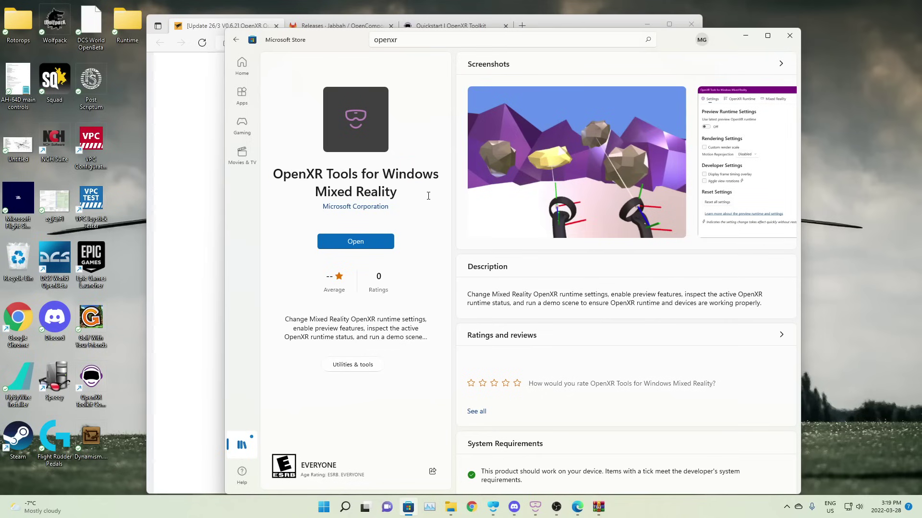
pyautogui.click(349, 239)
pyautogui.moveTo(378, 87); pyautogui.dragTo(387, 68)
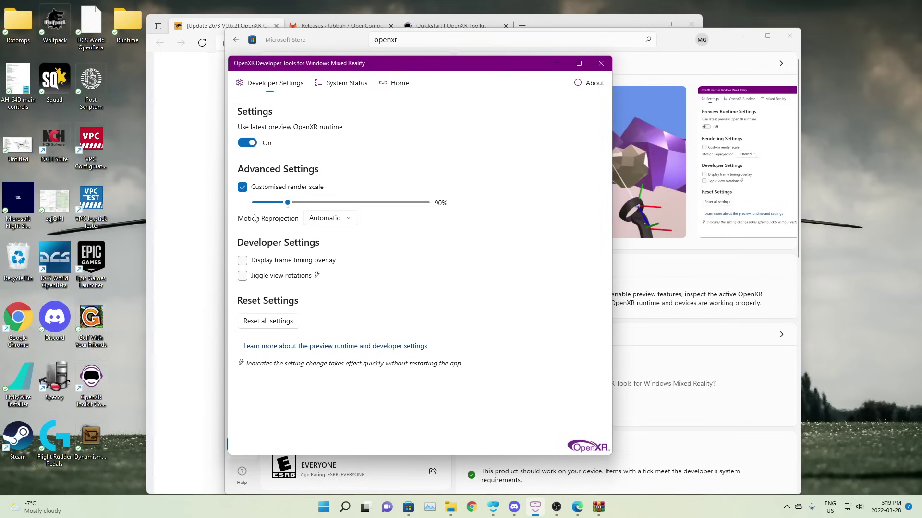
# Review the Motion Reprojection options in the developer settings, and minimize the developer tools and Microsoft Store.
pyautogui.click(317, 219)
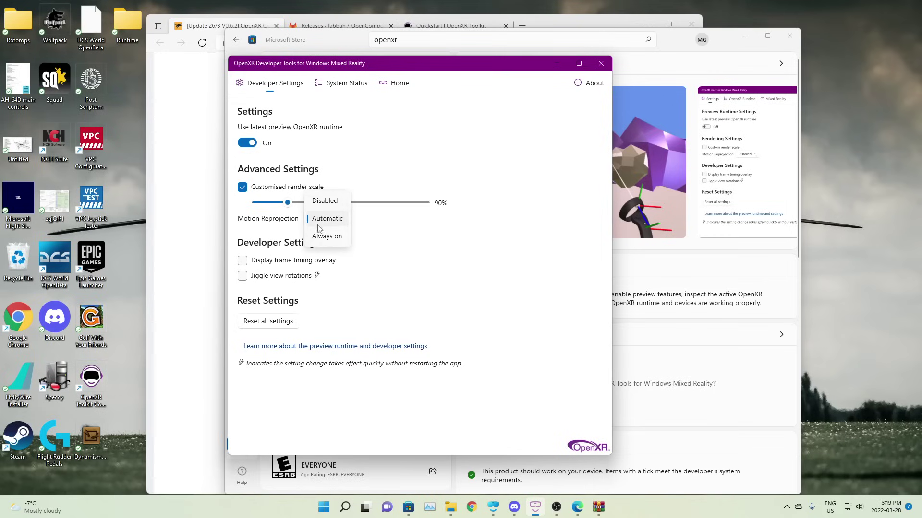
pyautogui.click(379, 234)
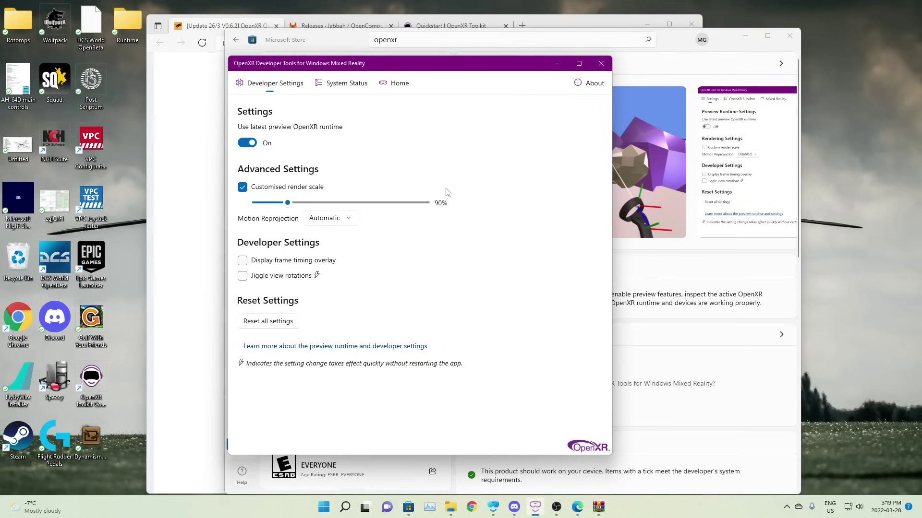
pyautogui.click(556, 63)
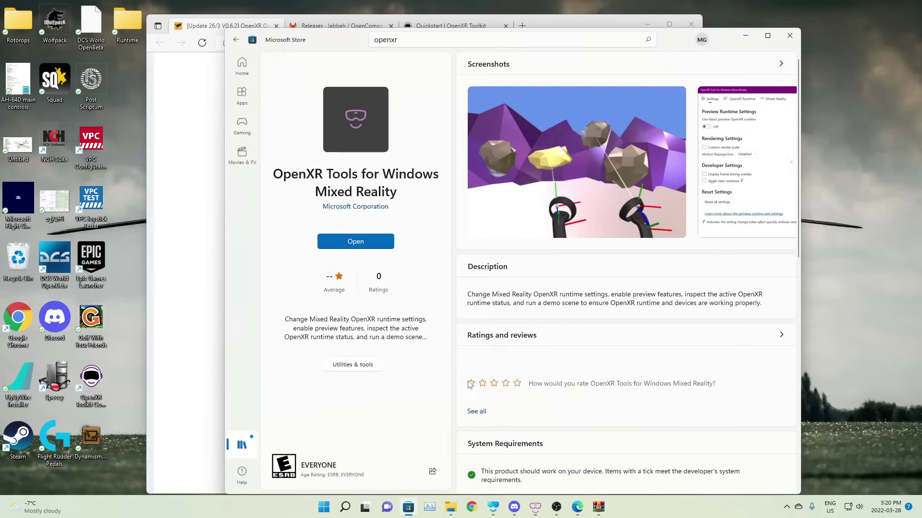
pyautogui.click(745, 36)
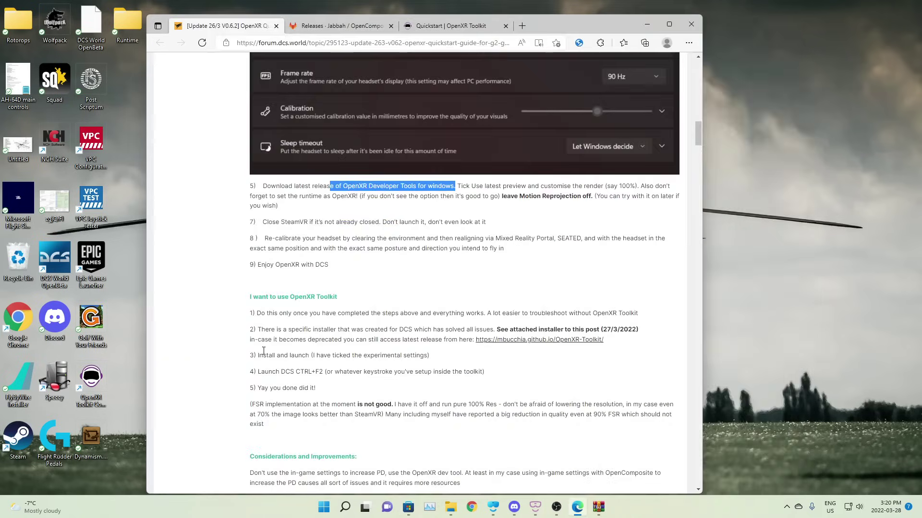
# Highlight guide instruction 7 about closing SteamVR and open the Mixed reality settings from Mixed Reality Portal.
pyautogui.scroll(-2, 253, 338)
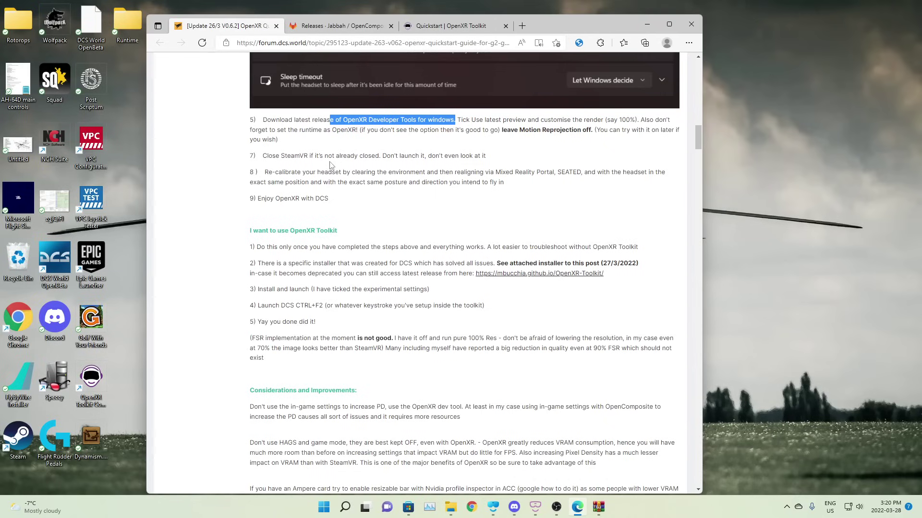
pyautogui.moveTo(486, 156); pyautogui.dragTo(258, 164)
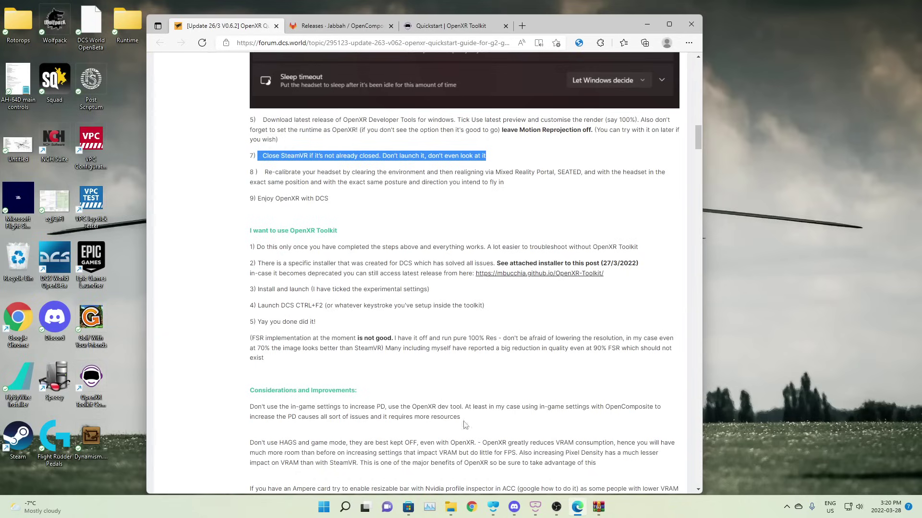
pyautogui.click(493, 507)
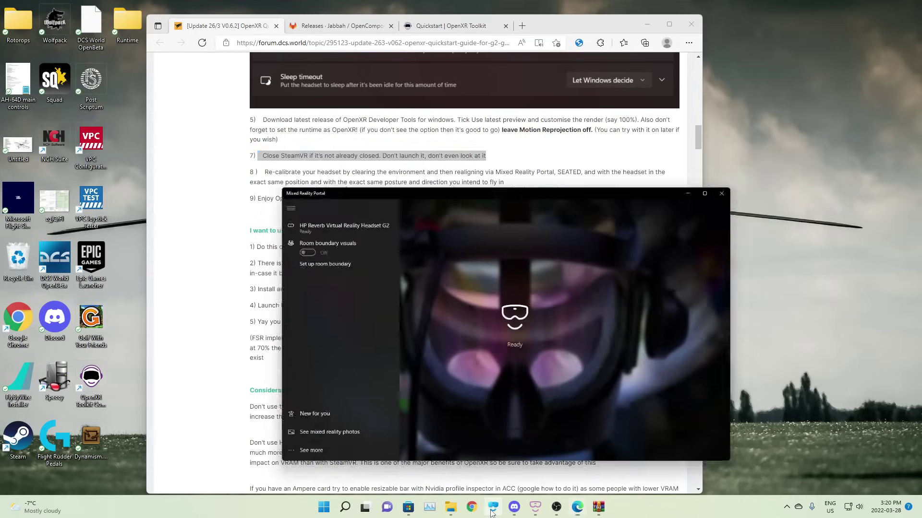
pyautogui.click(244, 438)
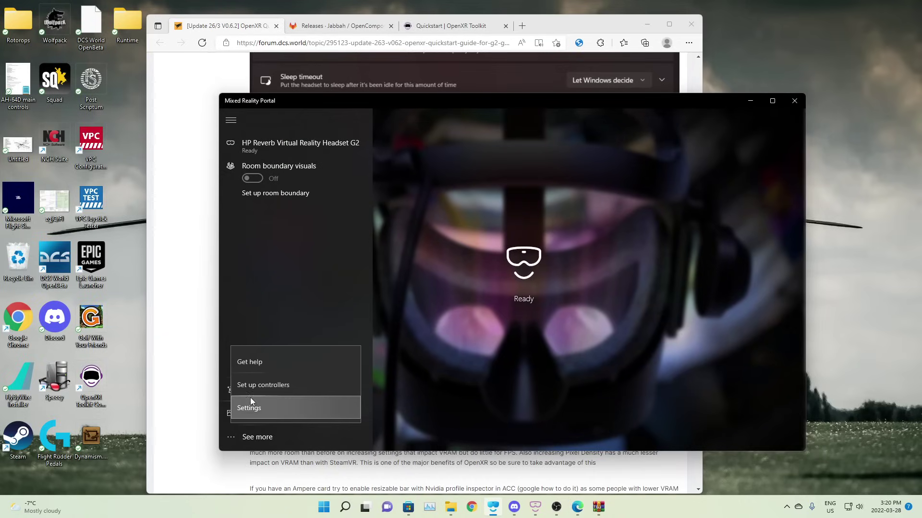
pyautogui.click(249, 400)
# Check the automatic SteamVR start option in Startup & desktop, and put away the settings and Mixed Reality Portal.
pyautogui.click(432, 119)
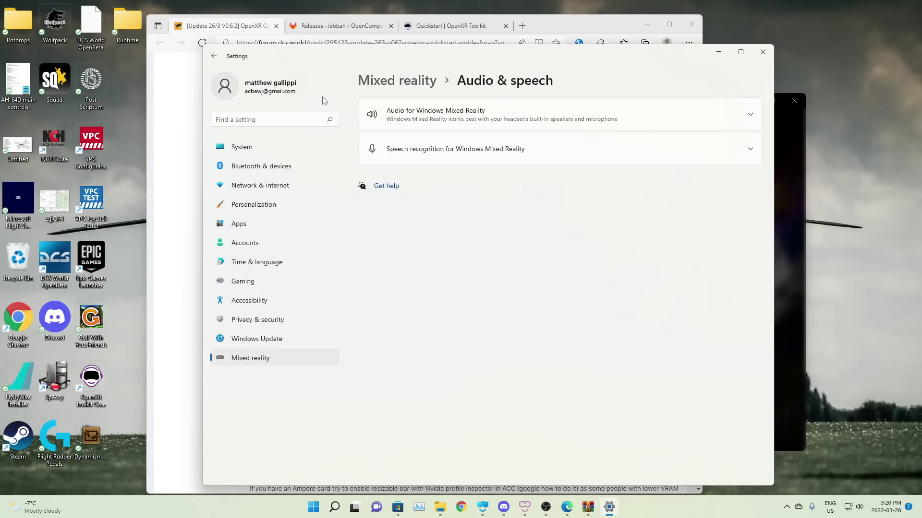
pyautogui.click(217, 57)
pyautogui.click(438, 153)
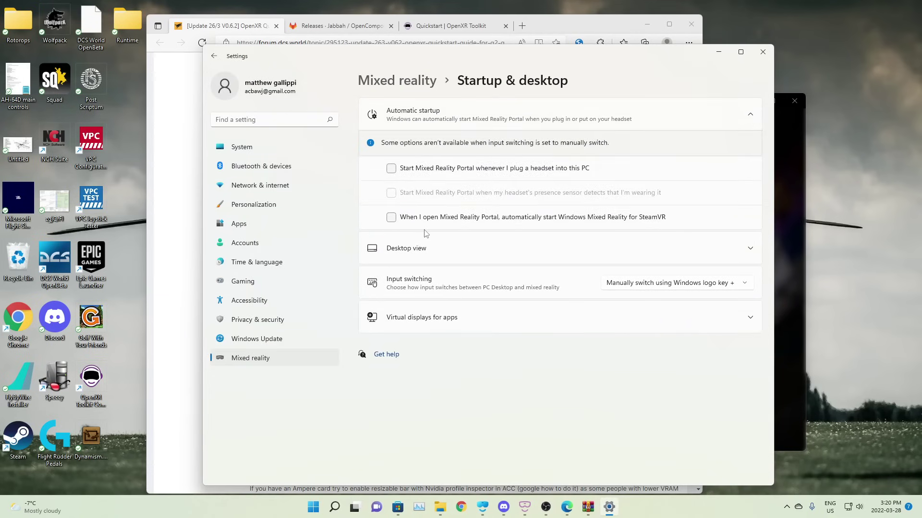
pyautogui.click(407, 219)
pyautogui.click(404, 221)
pyautogui.click(762, 52)
pyautogui.click(742, 100)
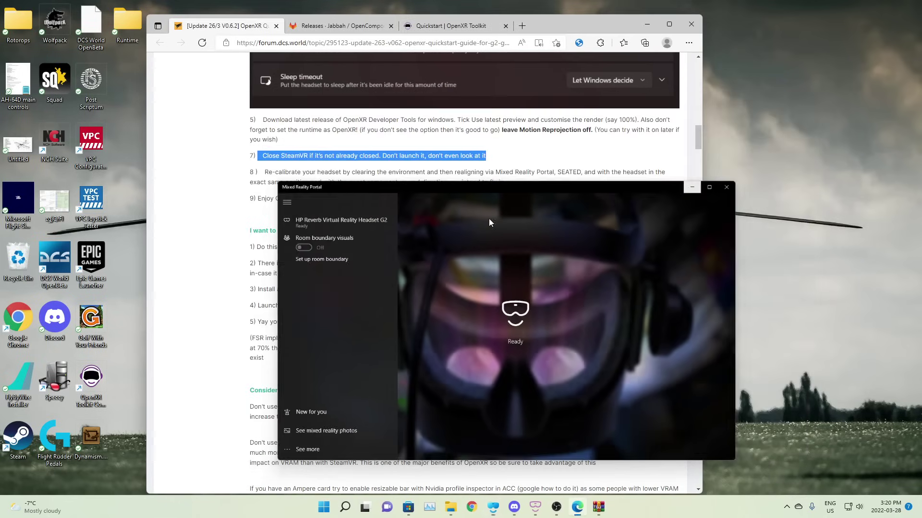
# Highlight guide instruction 8 on clearing the environment and reopen the Mixed reality settings from Mixed Reality Portal.
pyautogui.click(253, 314)
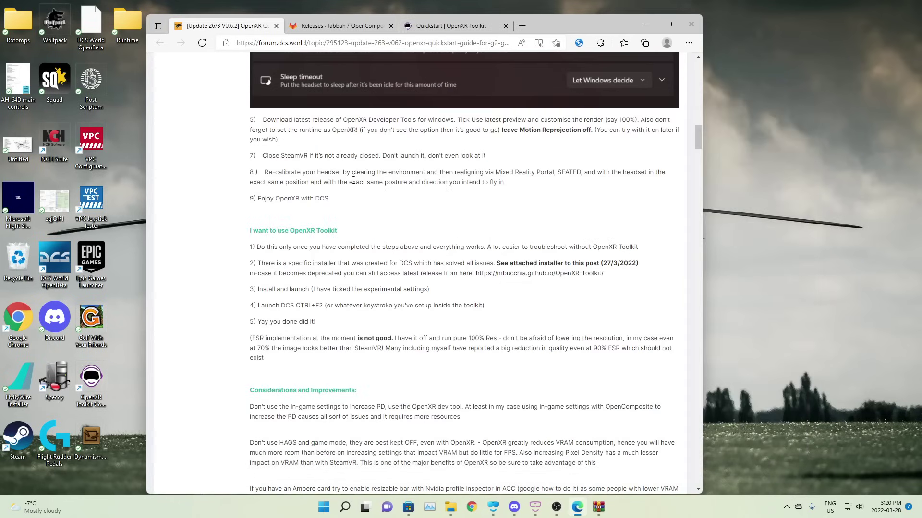
pyautogui.moveTo(348, 174); pyautogui.dragTo(512, 173)
pyautogui.click(513, 187)
pyautogui.click(493, 507)
pyautogui.click(258, 437)
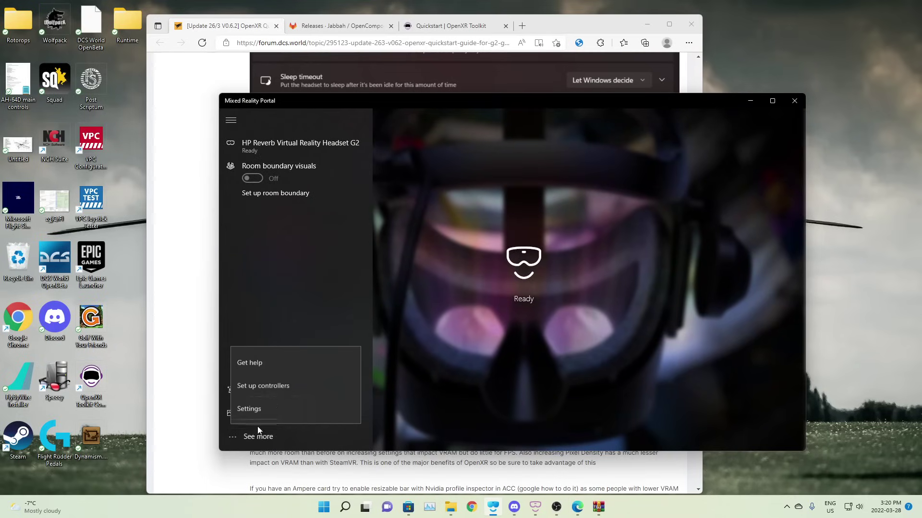
pyautogui.click(259, 405)
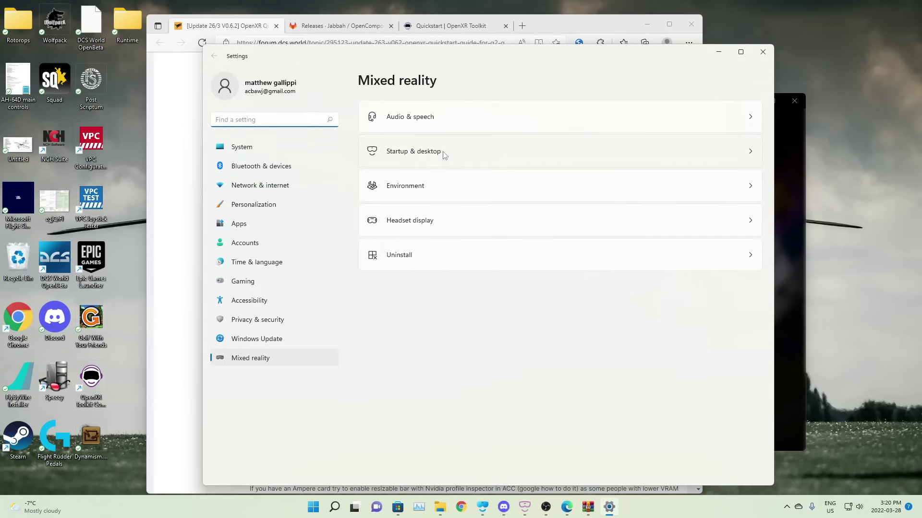
# Examine the Clear environment data option and its description under Environment, and close the settings.
pyautogui.click(418, 198)
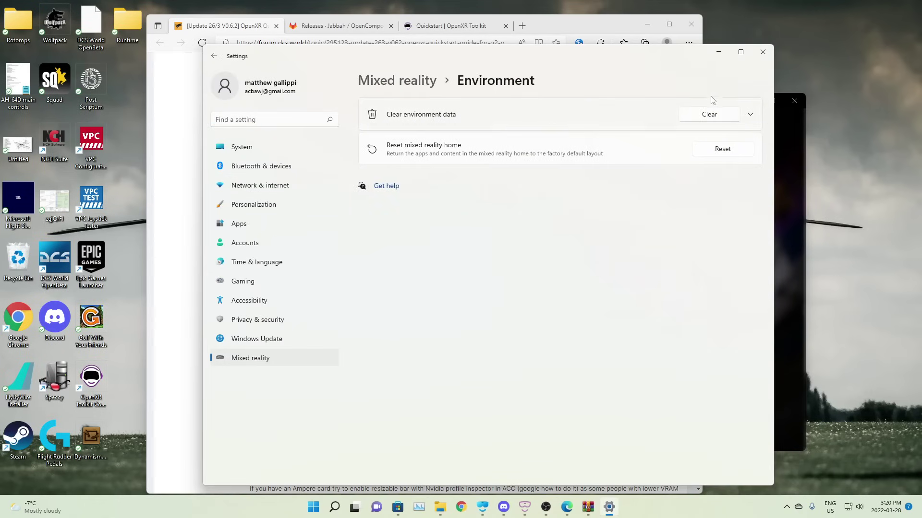
pyautogui.click(708, 116)
pyautogui.click(612, 116)
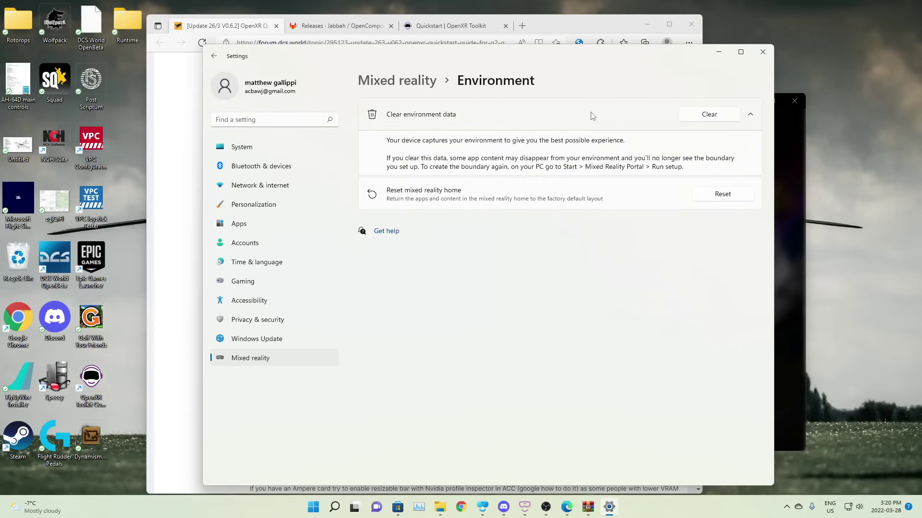
pyautogui.click(592, 117)
pyautogui.click(593, 118)
pyautogui.click(597, 118)
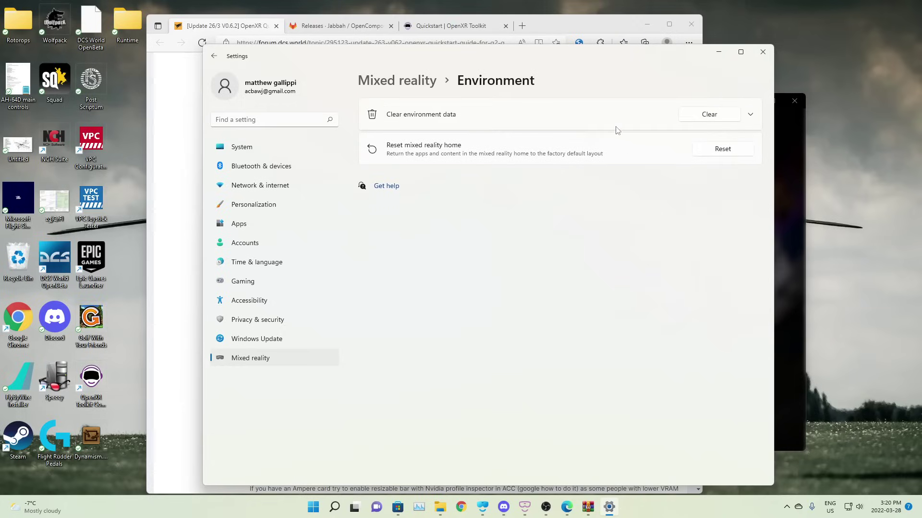
pyautogui.click(763, 52)
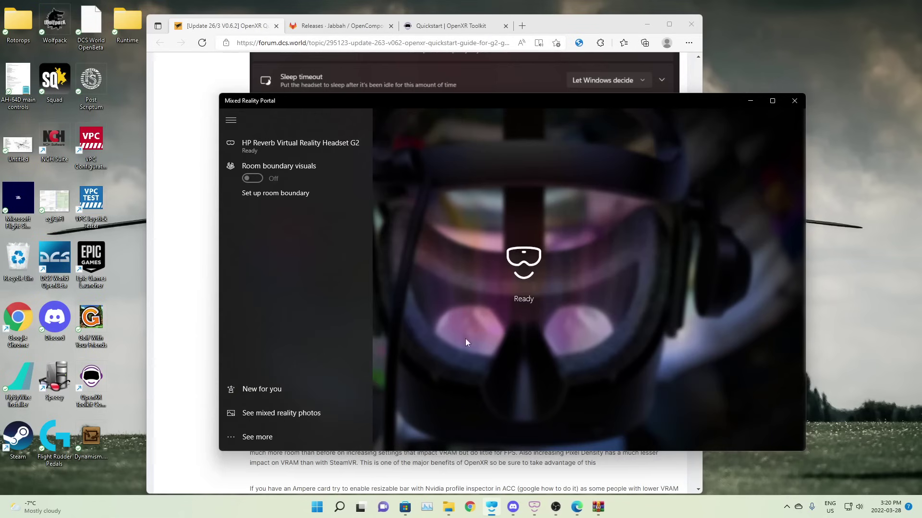
# Return to the guide in the browser and highlight instructions 8 and 9 on recalibration and using OpenXR with DCS.
pyautogui.click(158, 288)
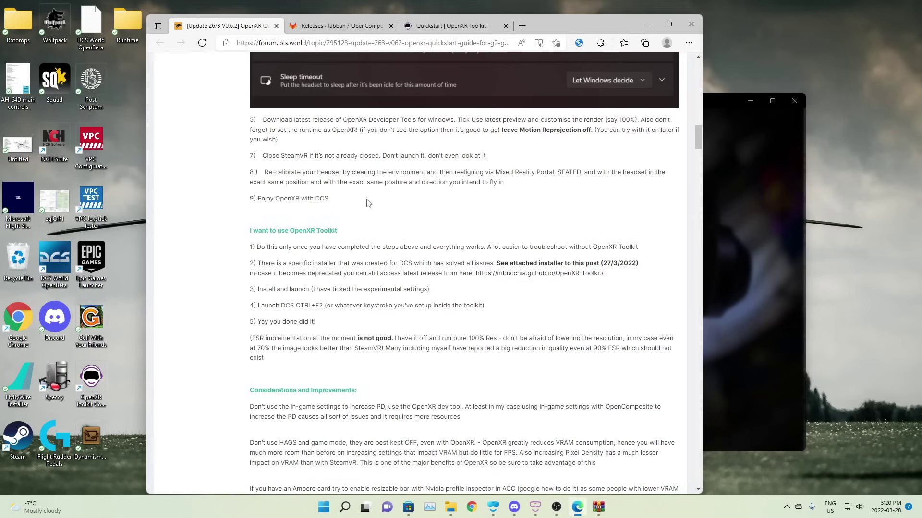
pyautogui.moveTo(364, 199); pyautogui.dragTo(253, 199)
pyautogui.click(337, 216)
pyautogui.moveTo(342, 202); pyautogui.dragTo(256, 198)
pyautogui.scroll(1, 364, 226)
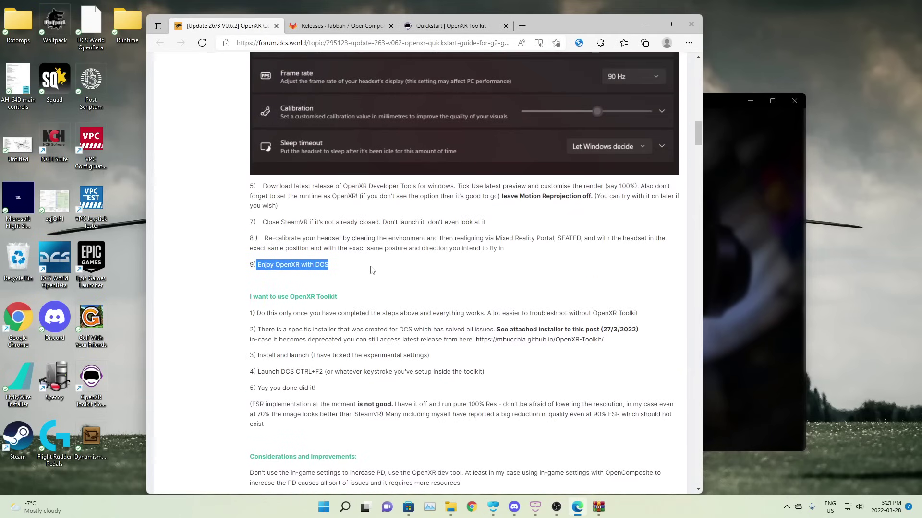
pyautogui.moveTo(372, 270); pyautogui.dragTo(240, 240)
pyautogui.click(349, 268)
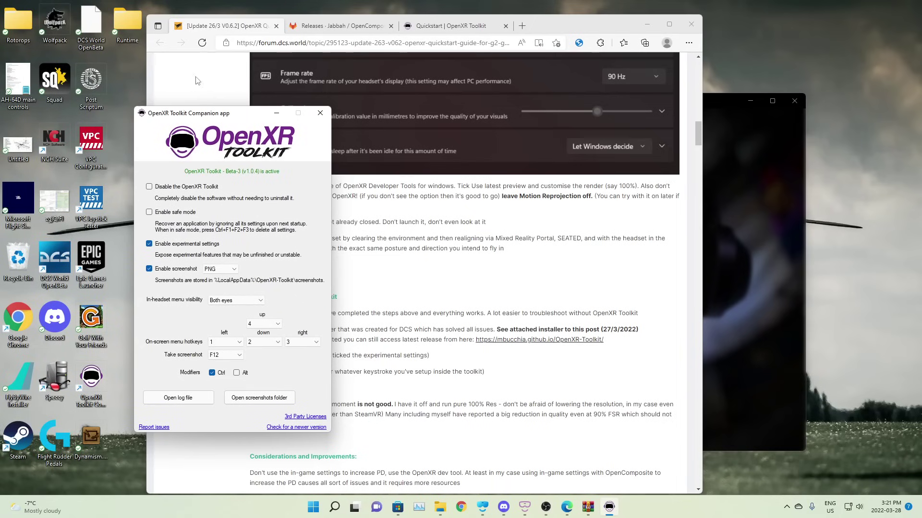
# Minimize the guide and Mixed Reality Portal, and place the OpenXR Toolkit Companion app window on the clear desktop.
pyautogui.moveTo(243, 112); pyautogui.dragTo(723, 129)
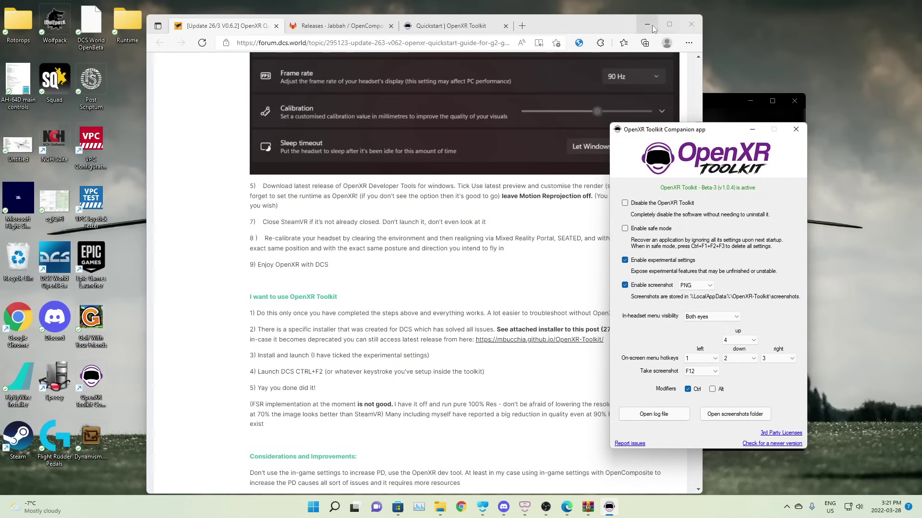
pyautogui.click(724, 102)
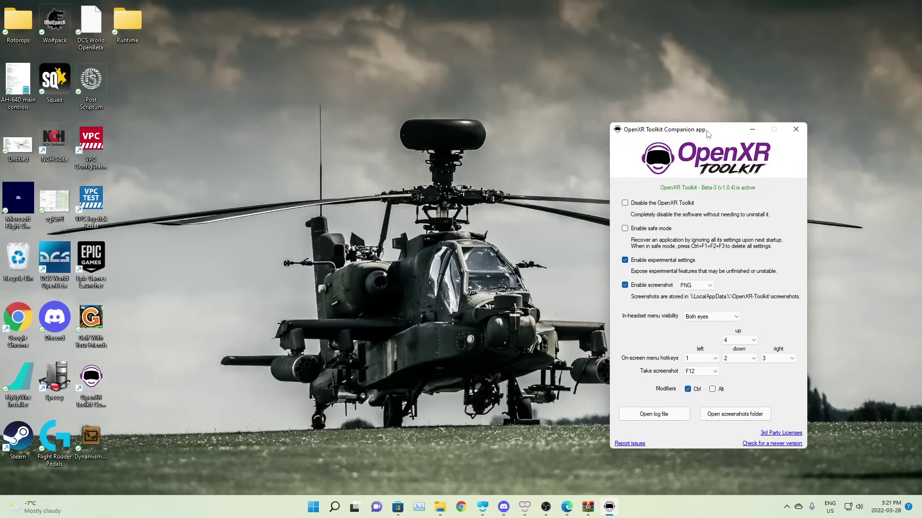
pyautogui.moveTo(716, 128); pyautogui.dragTo(555, 104)
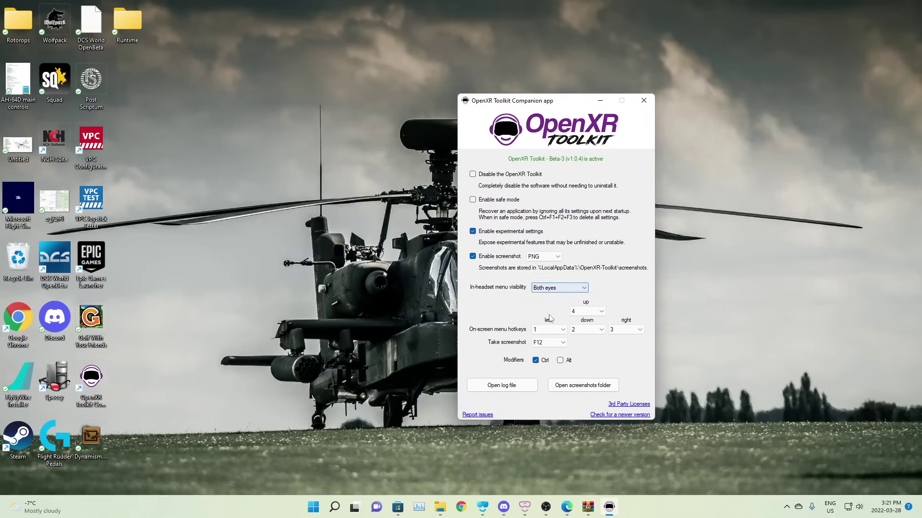
# Review the on-screen menu hotkeys and the Enable experimental settings option in the OpenXR Toolkit Companion app.
pyautogui.click(584, 330)
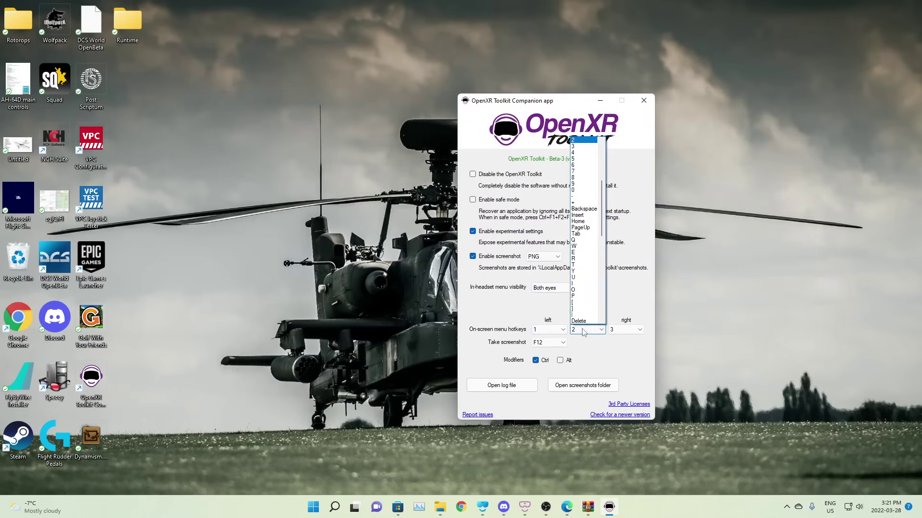
pyautogui.click(584, 331)
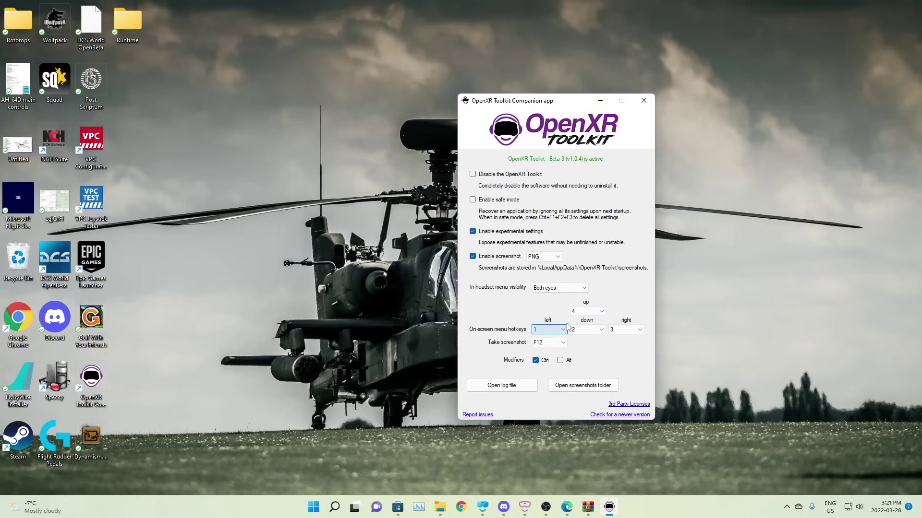
pyautogui.click(525, 234)
pyautogui.click(526, 234)
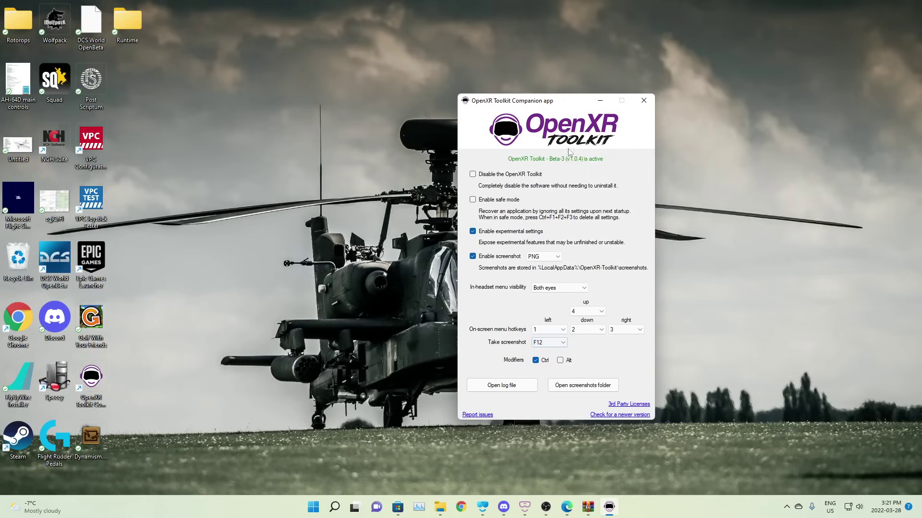
pyautogui.moveTo(567, 105); pyautogui.dragTo(507, 90)
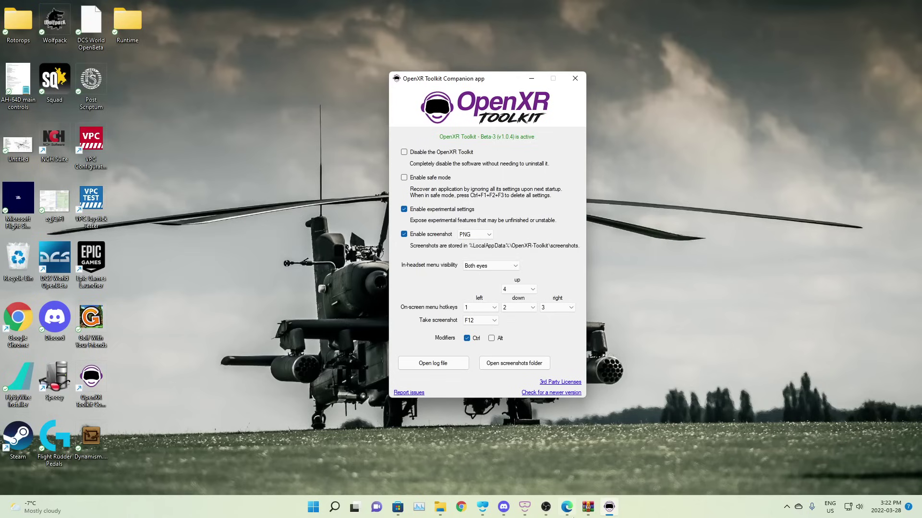
pyautogui.moveTo(550, 514)
pyautogui.click(440, 508)
pyautogui.click(440, 507)
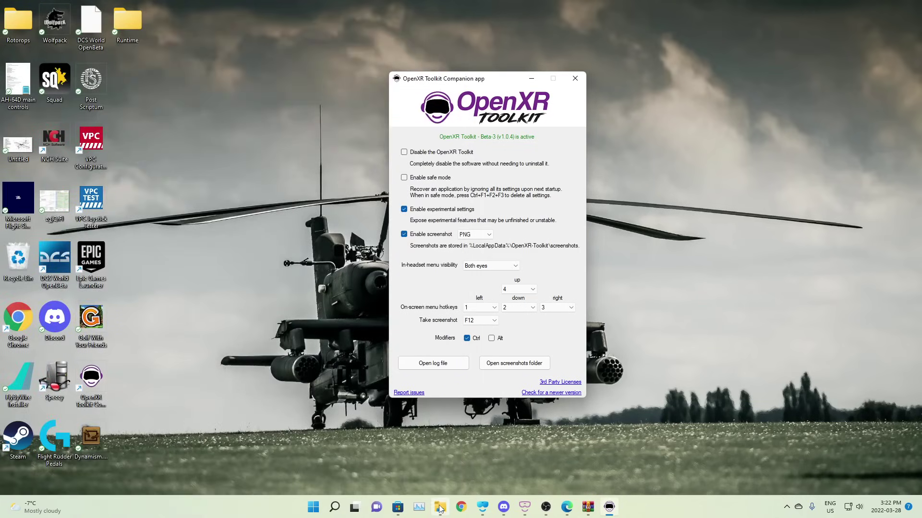